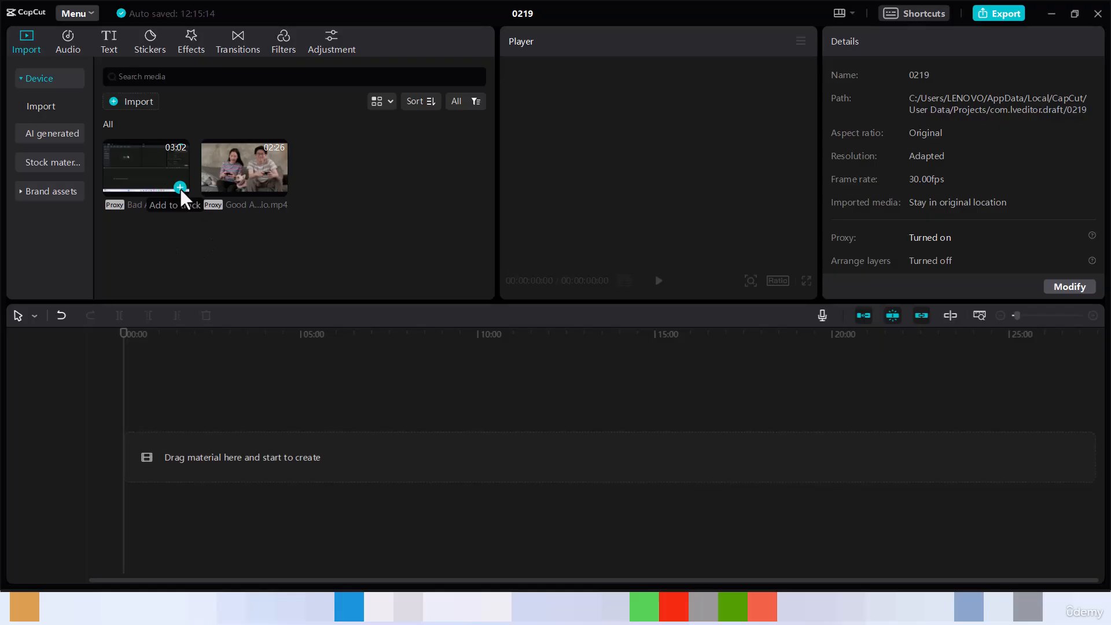
Add Bad Audio in Video.mp4 to the timeline, preview its opening, and place Good Audio.mp4 on a track above it
{"action": "left_click", "coordinate": [179, 187]}
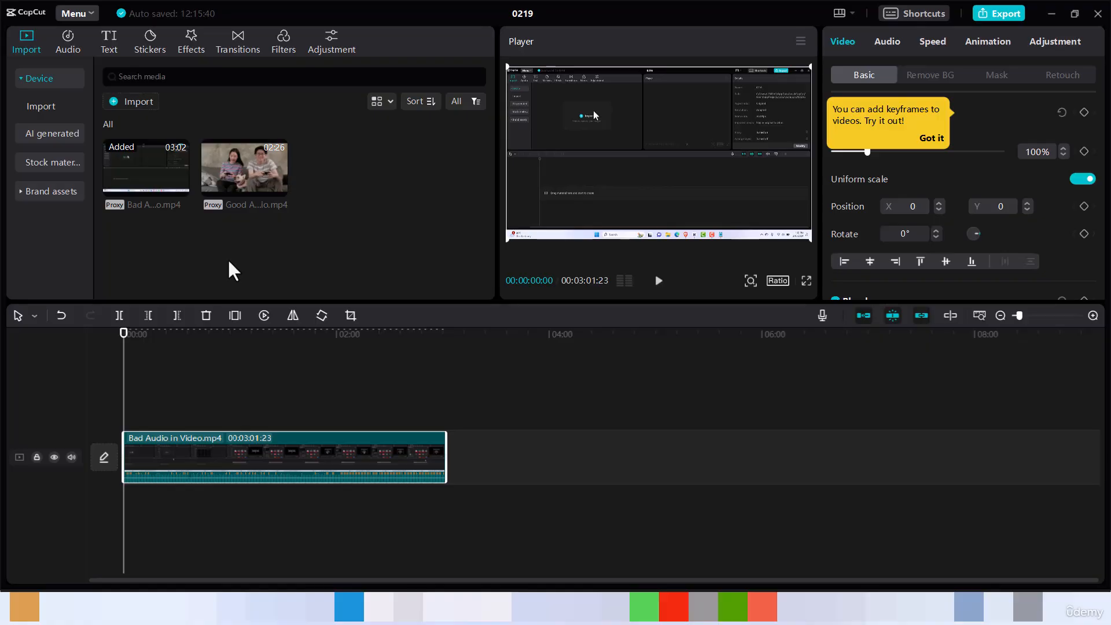
{"action": "key", "text": "space"}
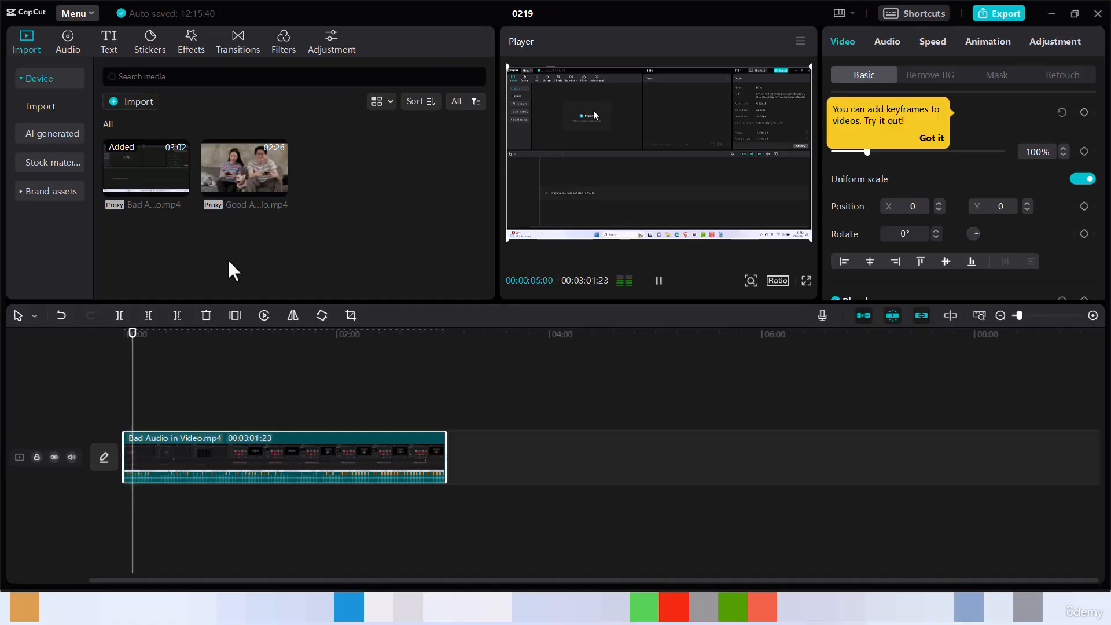
{"action": "key", "text": "space"}
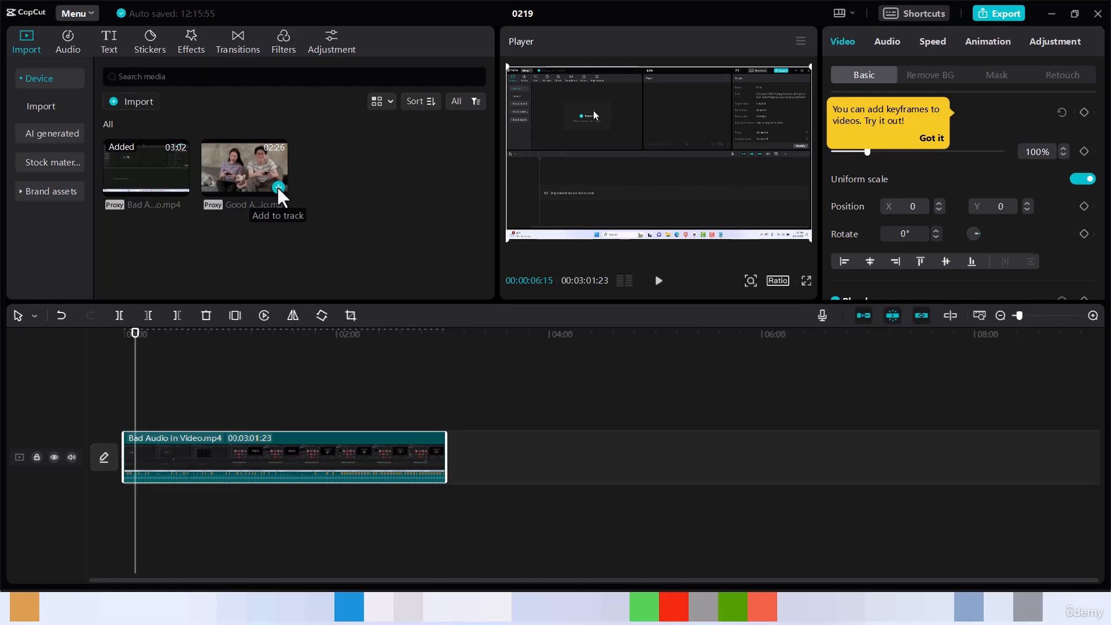
{"action": "left_click", "coordinate": [277, 187]}
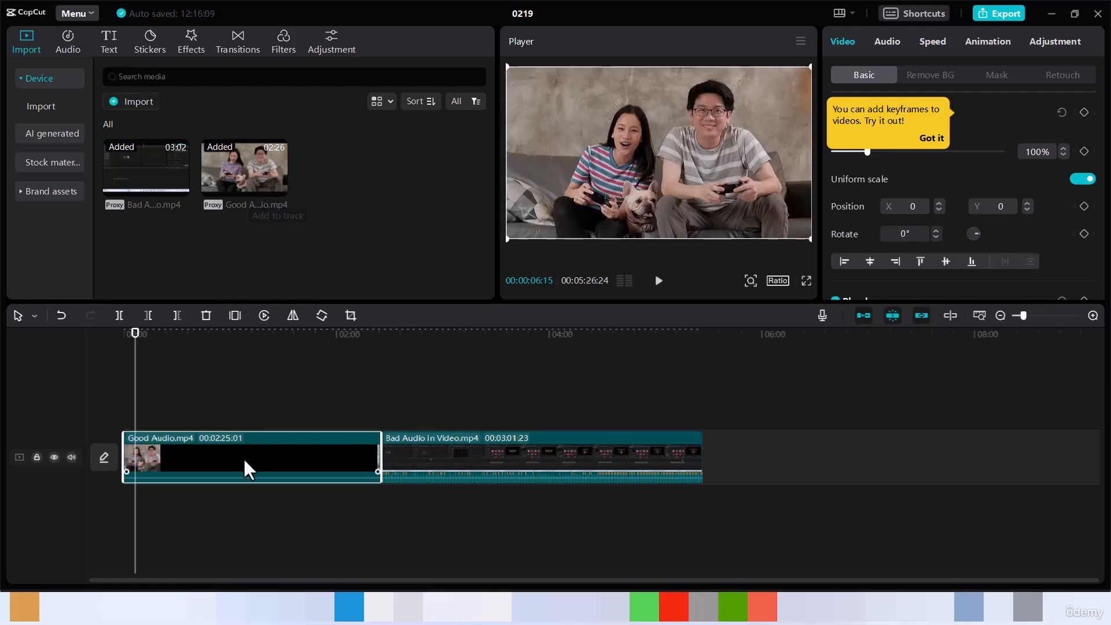
{"action": "left_click_drag", "start_coordinate": [244, 460], "coordinate": [249, 418]}
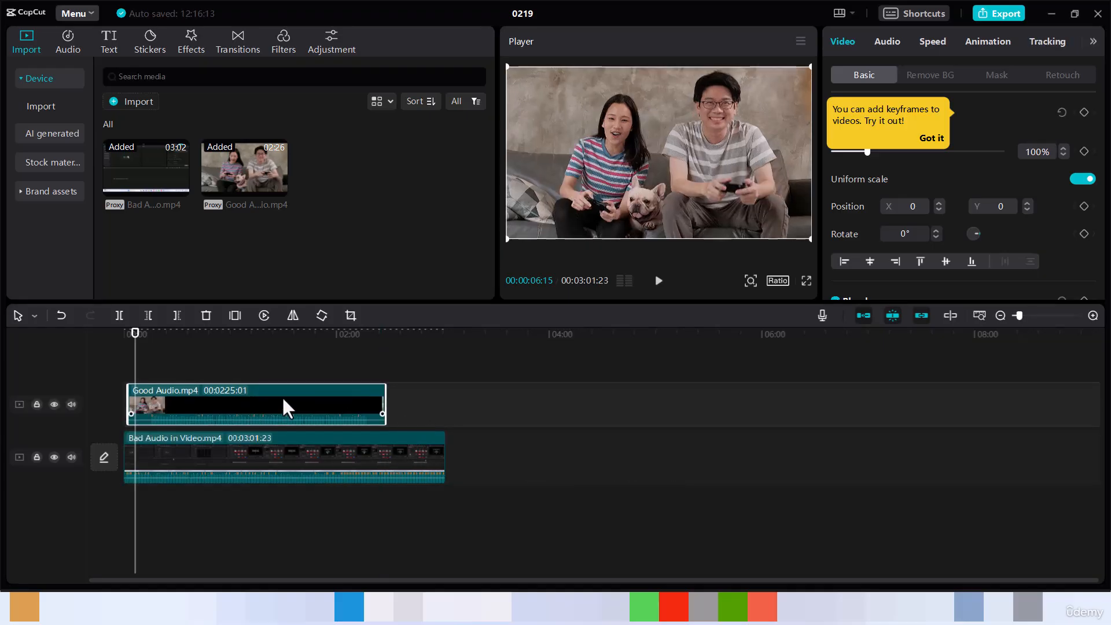
Play Good Audio.mp4 from about 10 seconds with the Bad Audio in Video.mp4 track temporarily hidden
{"action": "left_click", "coordinate": [55, 457]}
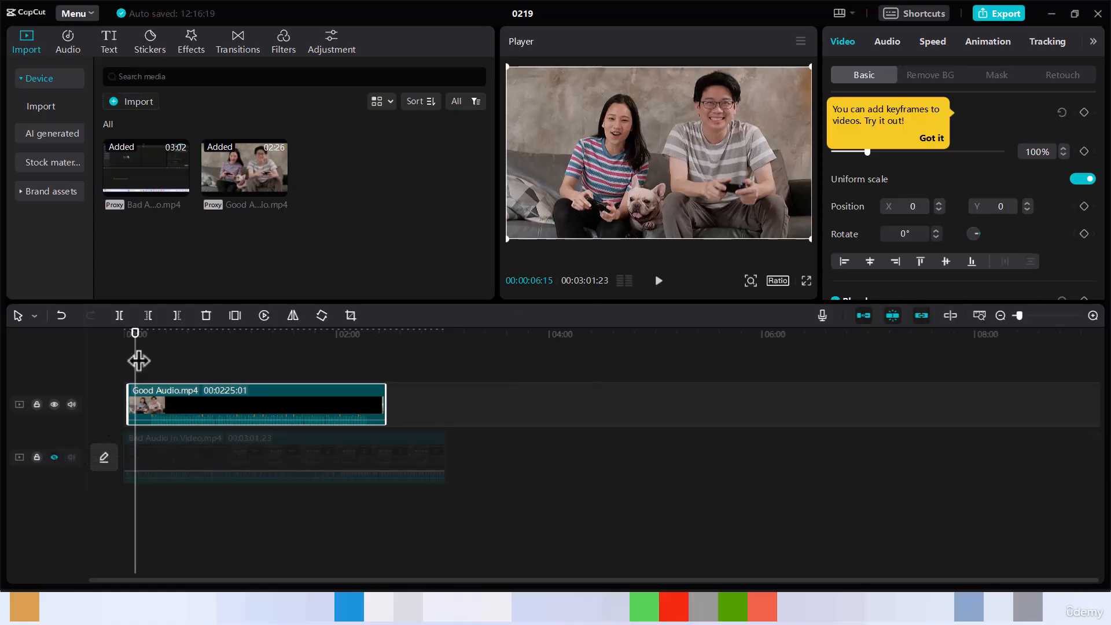
{"action": "mouse_move", "coordinate": [136, 342]}
{"action": "left_mouse_down"}
{"action": "mouse_move", "coordinate": [113, 339]}
{"action": "mouse_move", "coordinate": [143, 348]}
{"action": "left_mouse_up"}
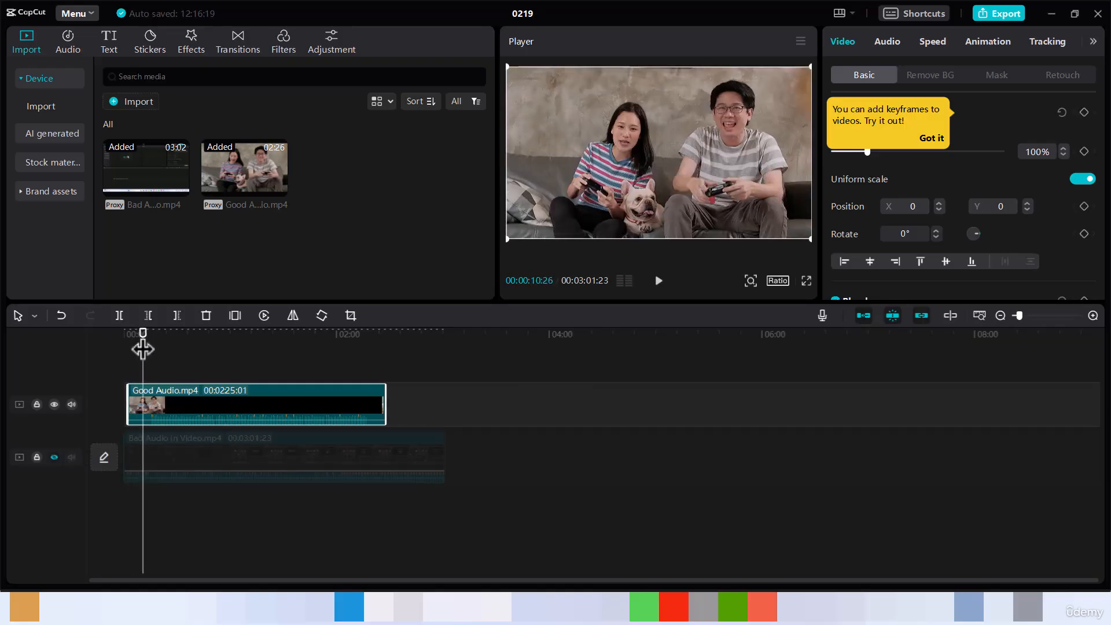
{"action": "key", "text": "space"}
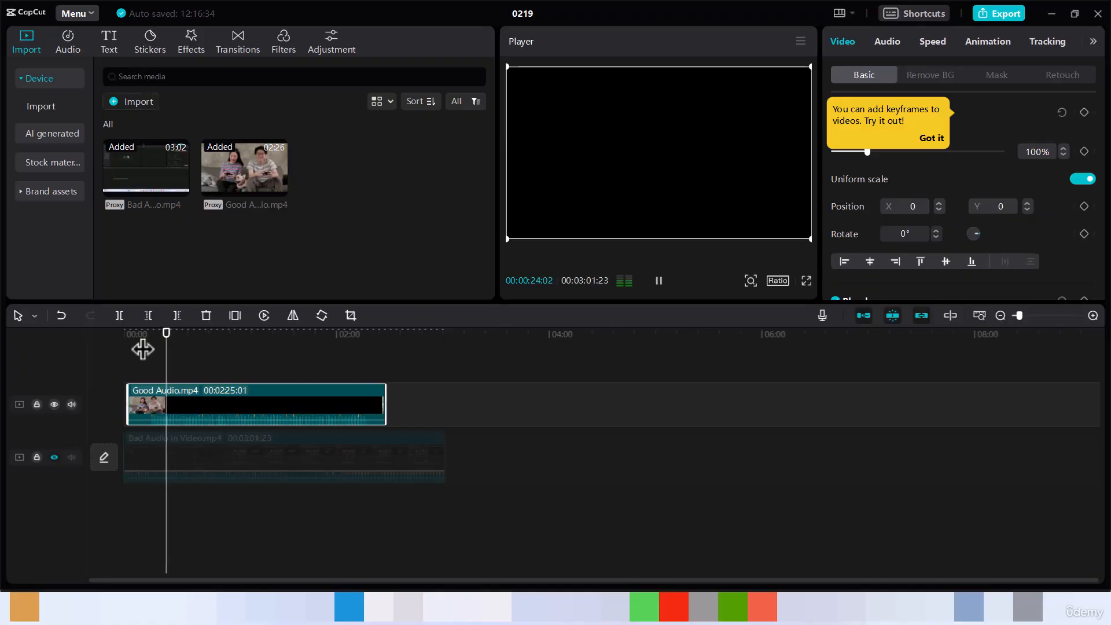
{"action": "key", "text": "space"}
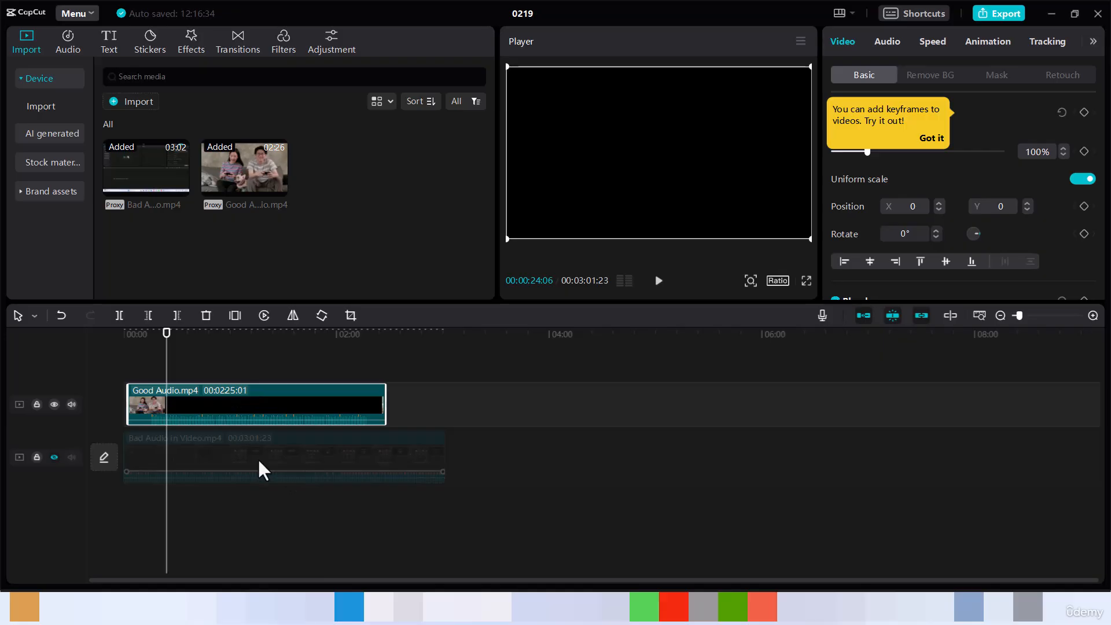
{"action": "left_click", "coordinate": [54, 458]}
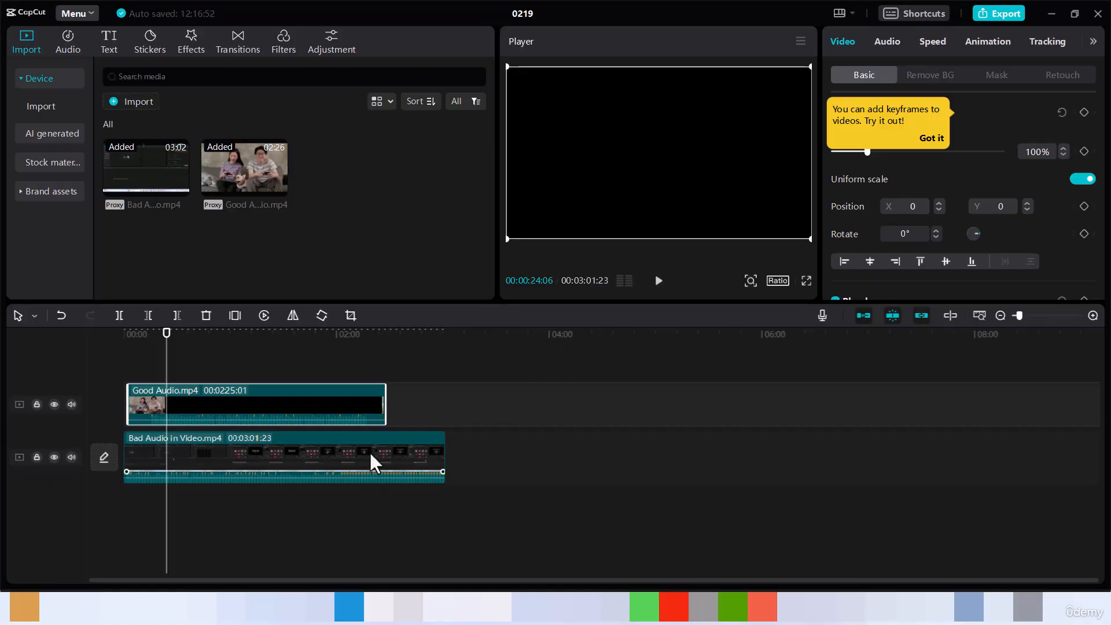
Synchronize the Good Audio.mp4 and Bad Audio in Video.mp4 clips with Sync video and audio
{"action": "left_click", "coordinate": [341, 455]}
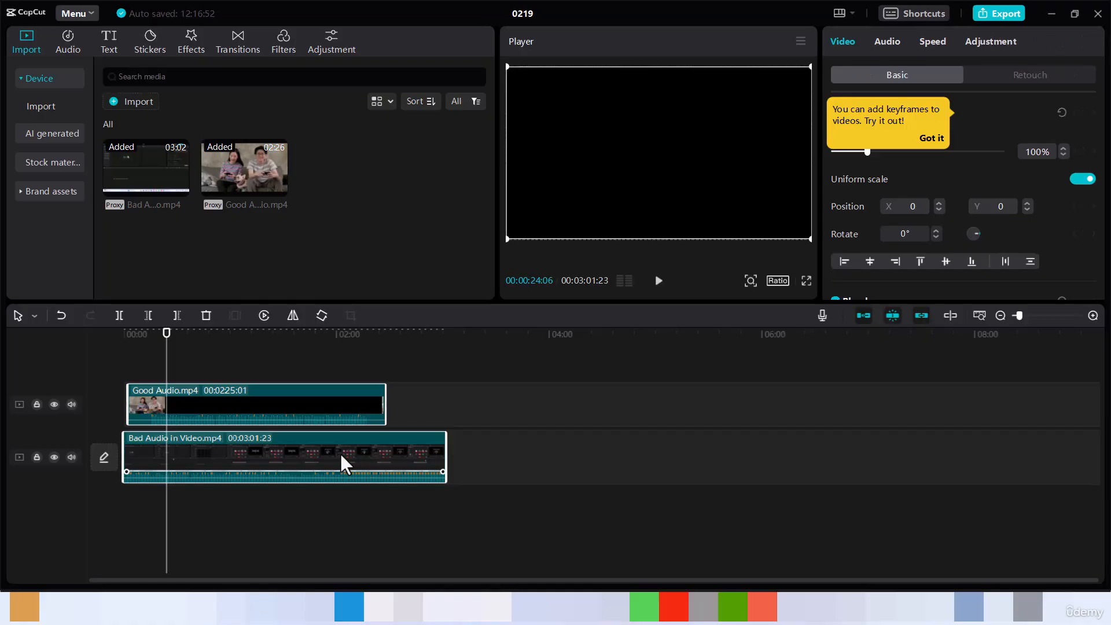
{"action": "left_click", "coordinate": [501, 403]}
{"action": "key", "text": "End"}
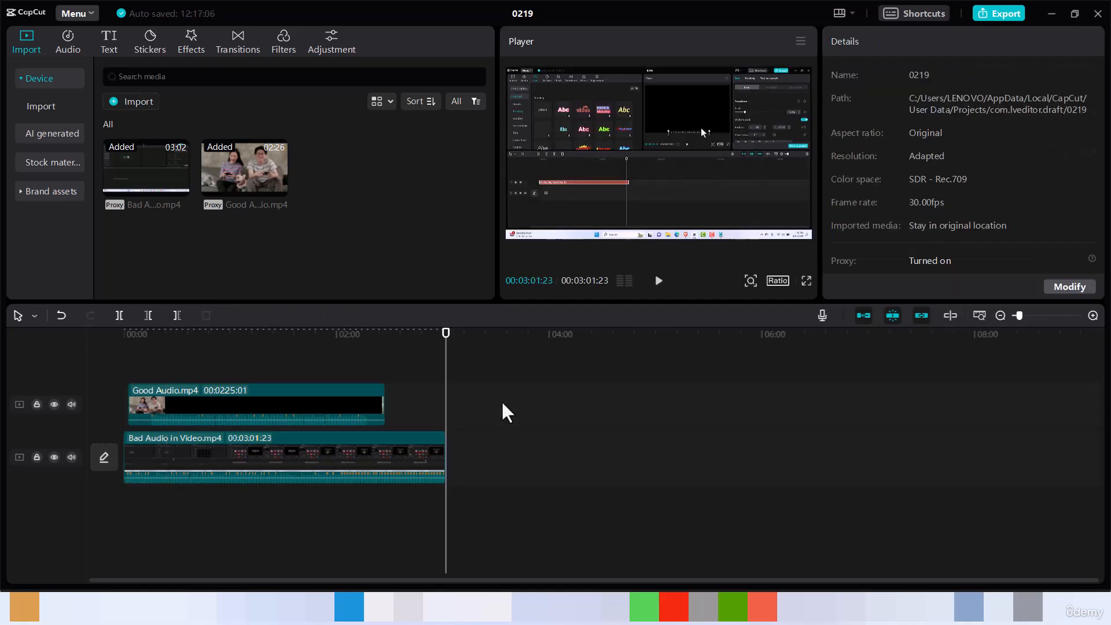
{"action": "key", "text": "ctrl+a"}
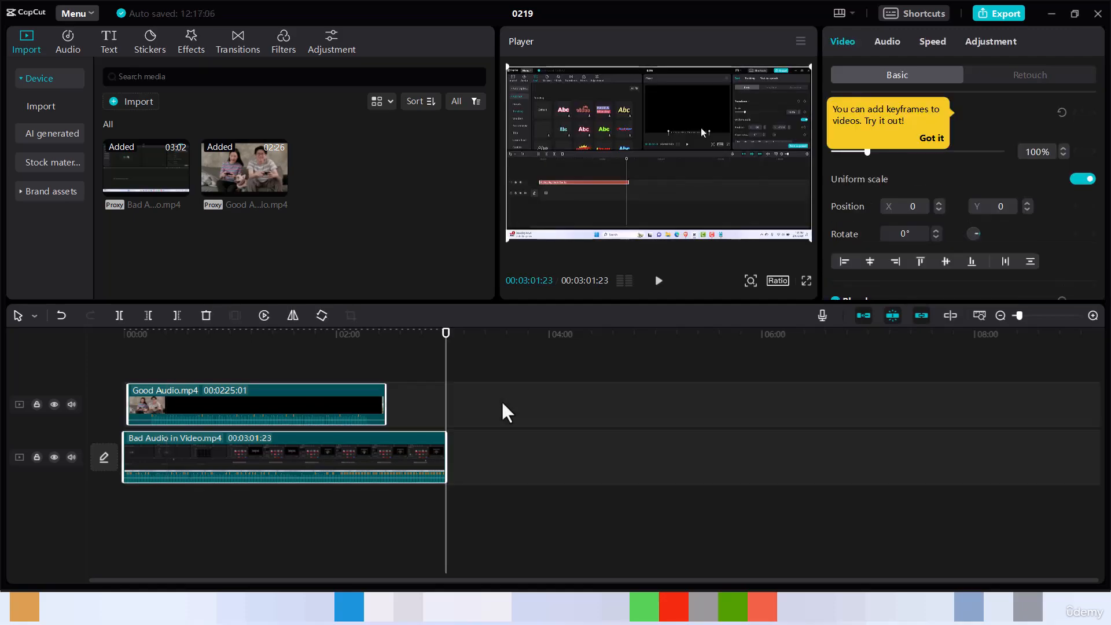
{"action": "right_click", "coordinate": [315, 403]}
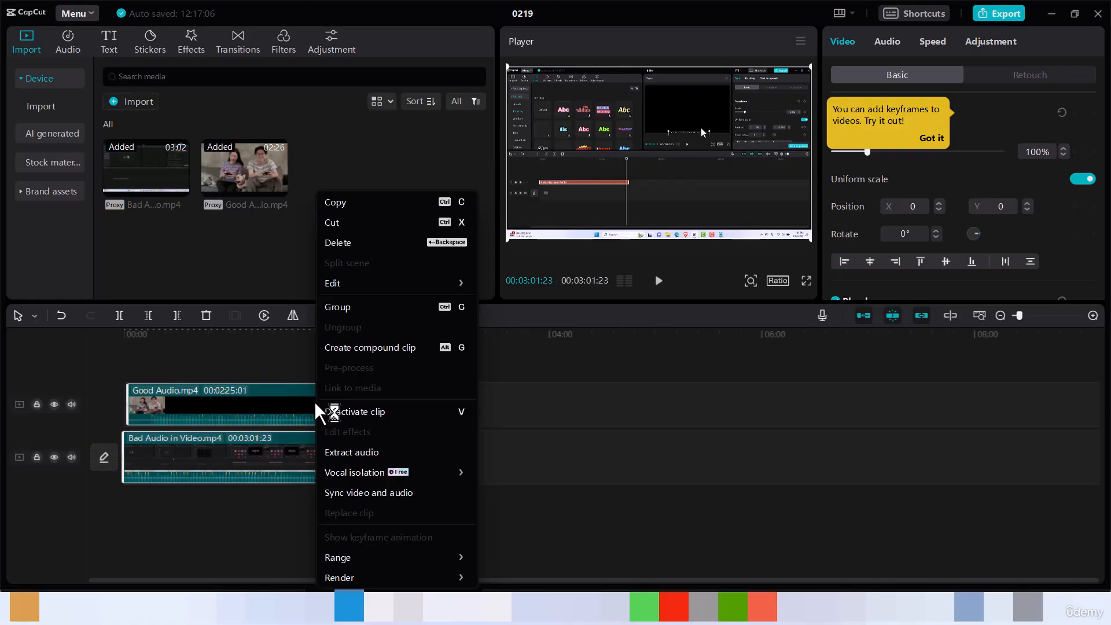
{"action": "left_click", "coordinate": [362, 495]}
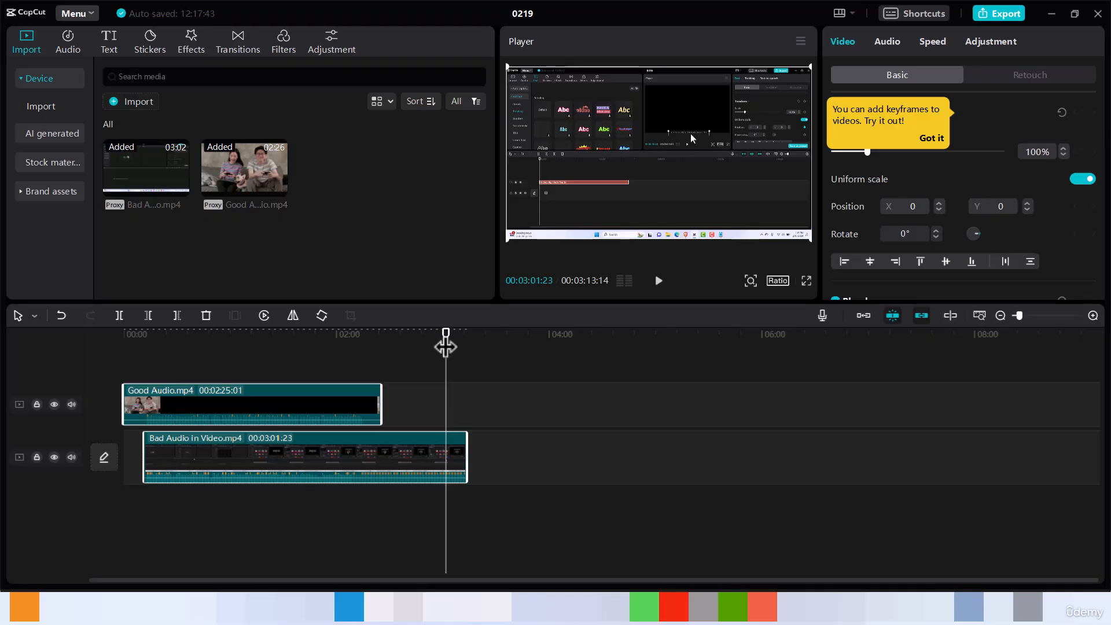
Split both synced clips at 00:02:13:27 and delete the parts after the cut
{"action": "left_click_drag", "start_coordinate": [445, 347], "coordinate": [366, 357]}
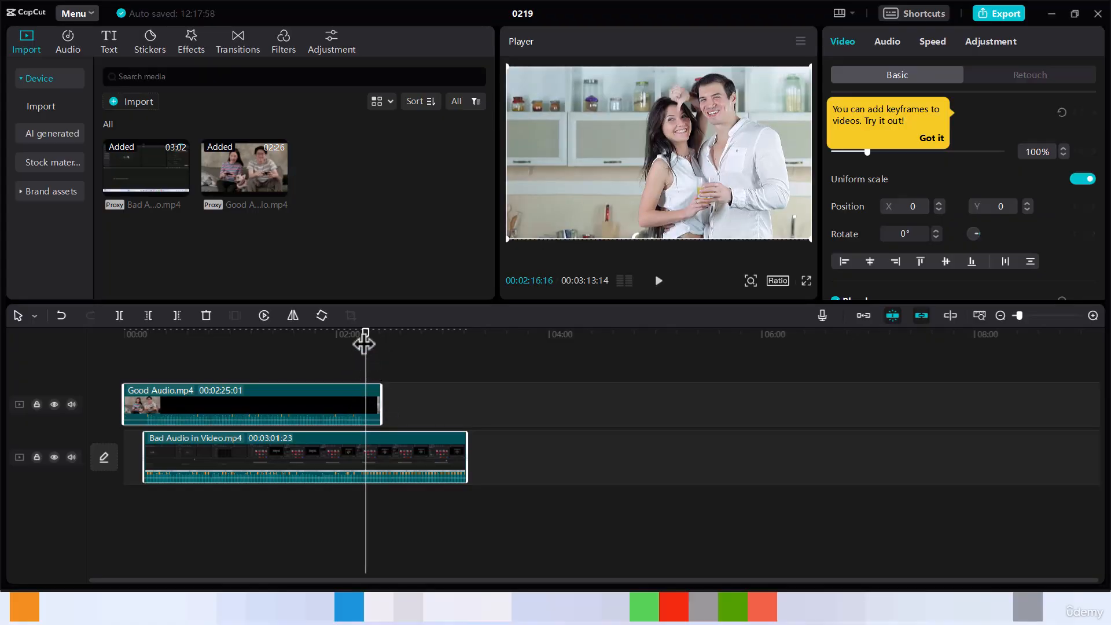
{"action": "mouse_move", "coordinate": [364, 344]}
{"action": "left_mouse_down"}
{"action": "mouse_move", "coordinate": [374, 345]}
{"action": "mouse_move", "coordinate": [361, 348]}
{"action": "left_mouse_up"}
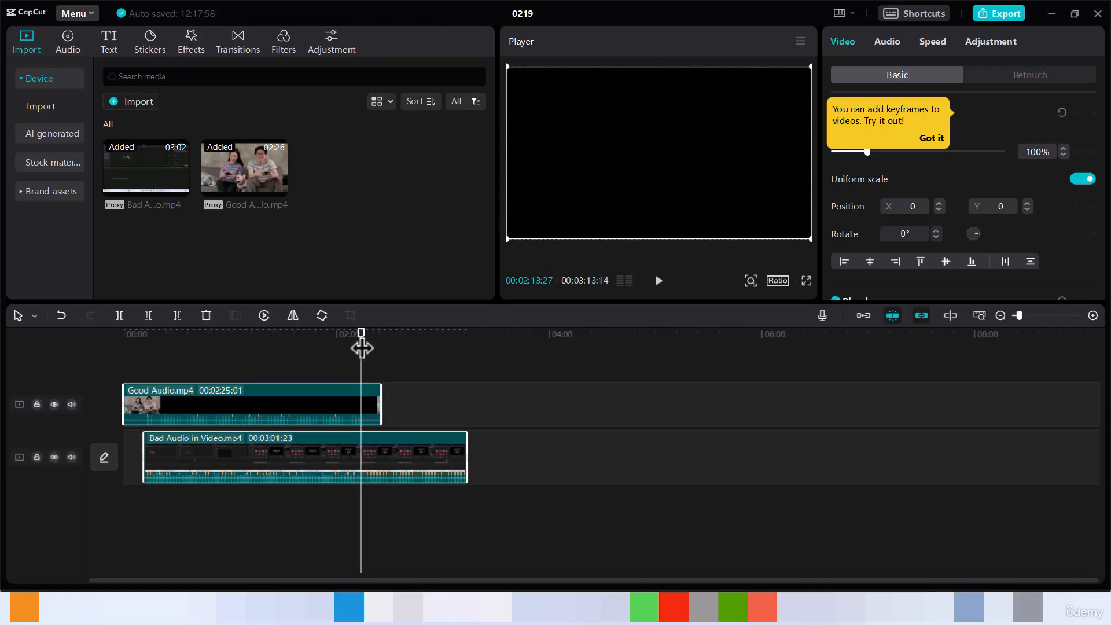
{"action": "key", "text": "ctrl+b"}
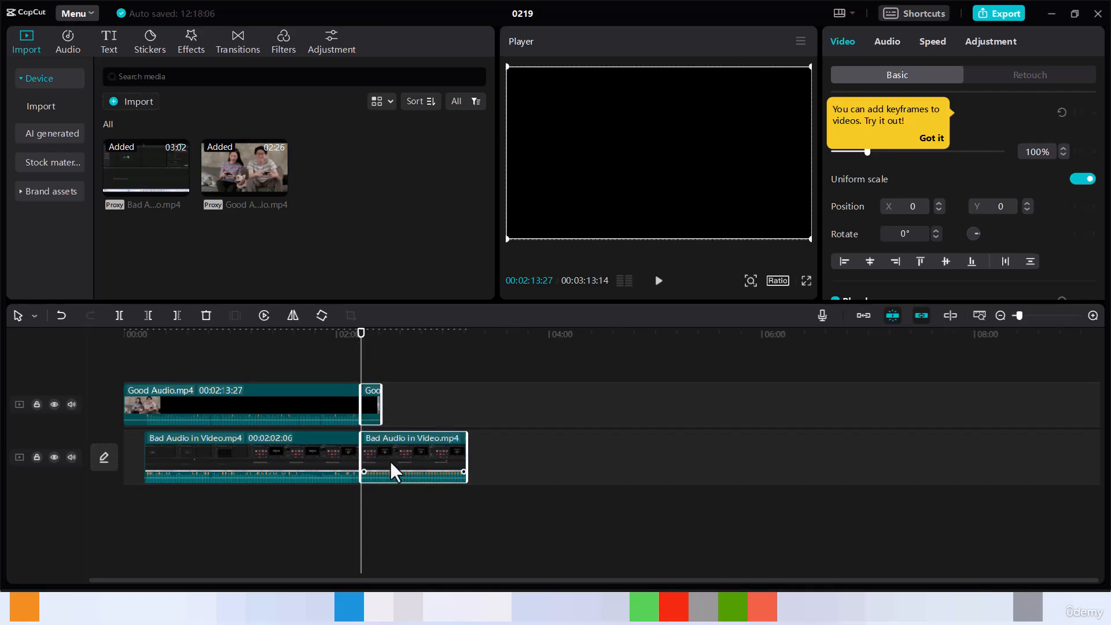
{"action": "key", "text": "Delete"}
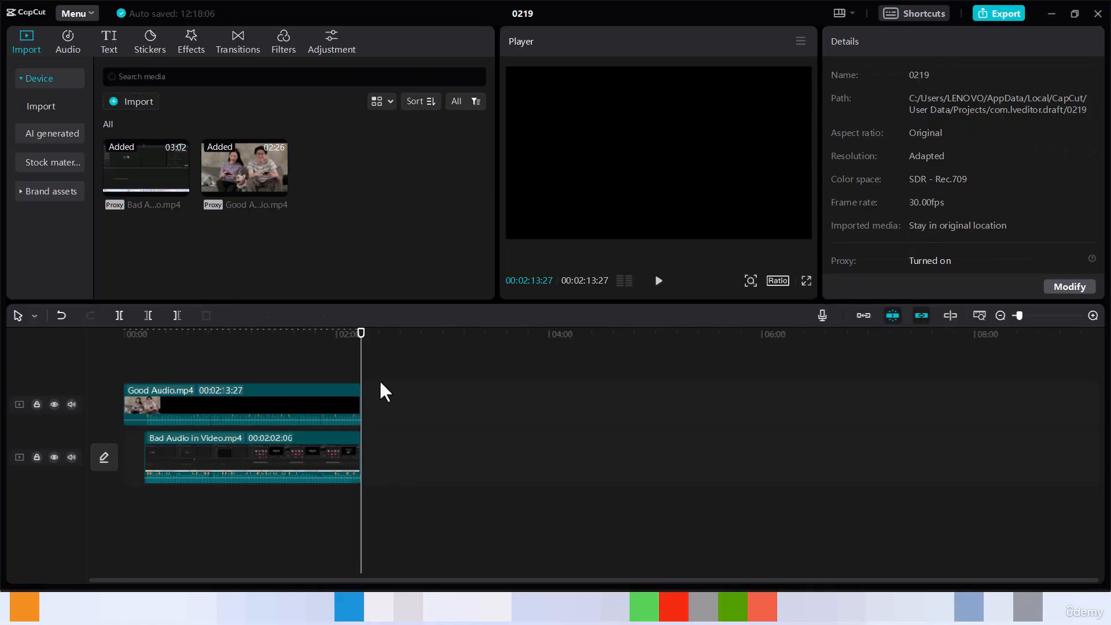
Split both clips at 00:00:12:23 and delete the leading pieces before the cut on each track
{"action": "left_click_drag", "start_coordinate": [361, 345], "coordinate": [147, 354]}
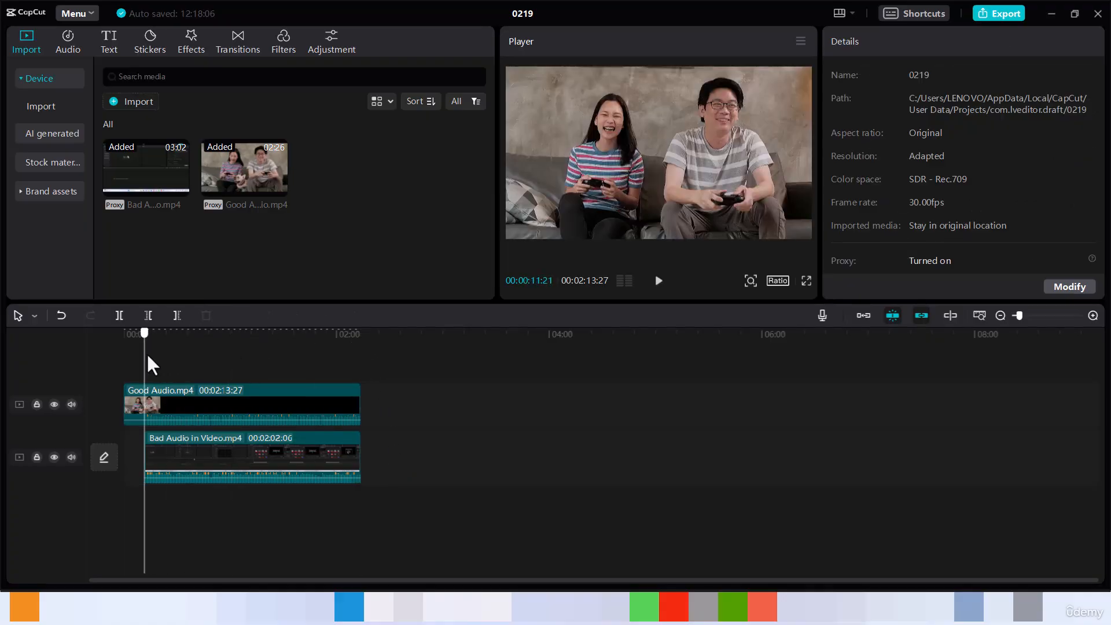
{"action": "left_click", "coordinate": [148, 354]}
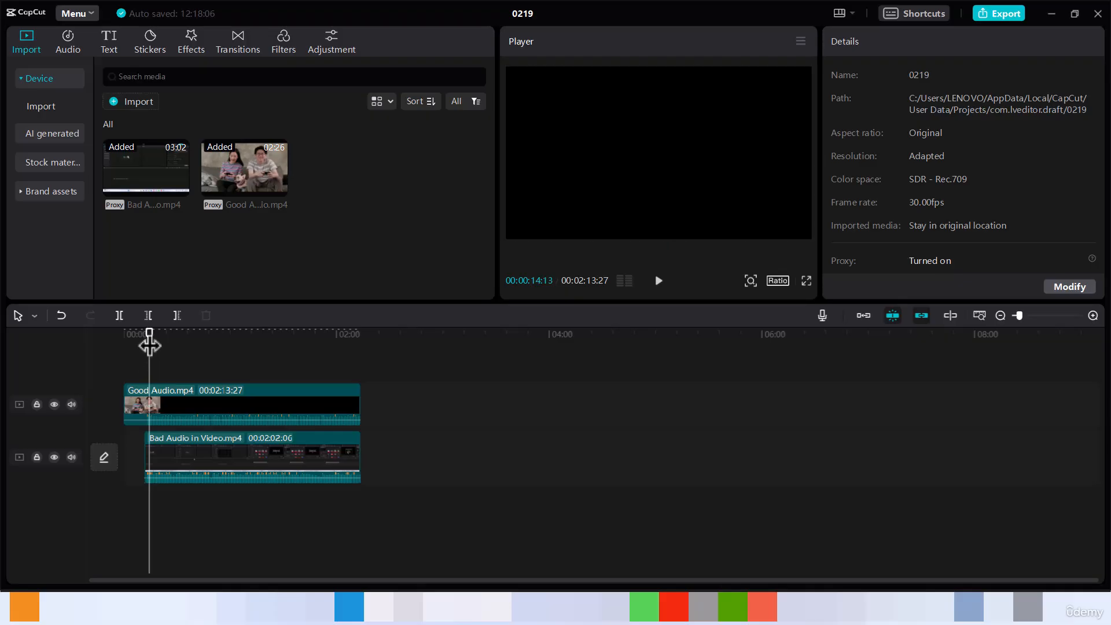
{"action": "left_click_drag", "start_coordinate": [149, 345], "coordinate": [146, 346]}
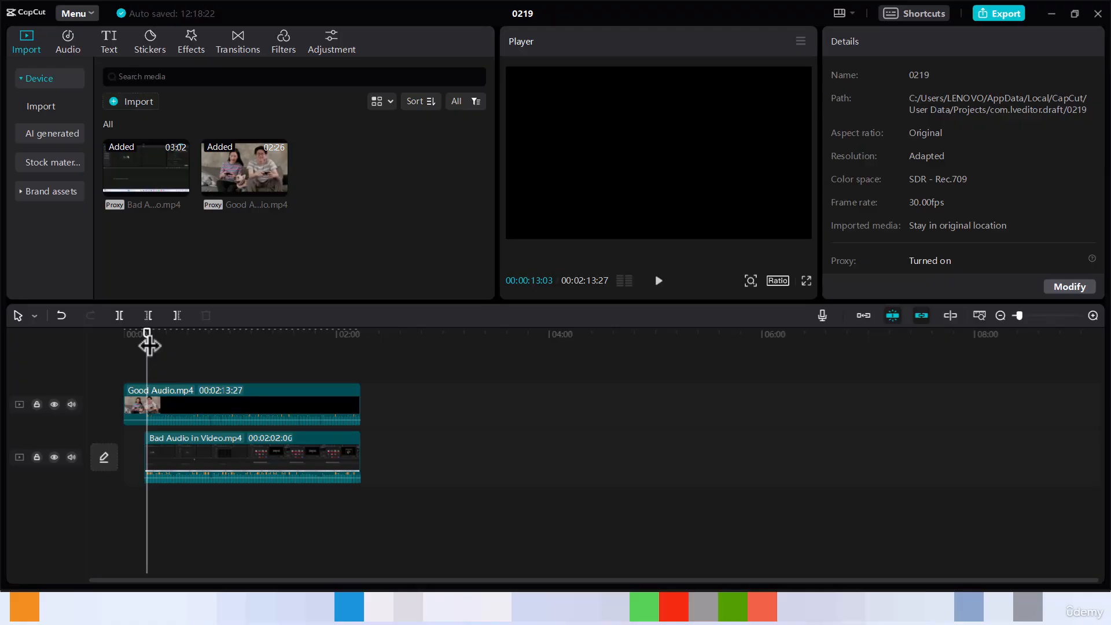
{"action": "left_click_drag", "start_coordinate": [146, 345], "coordinate": [146, 345]}
{"action": "left_click", "coordinate": [223, 409]}
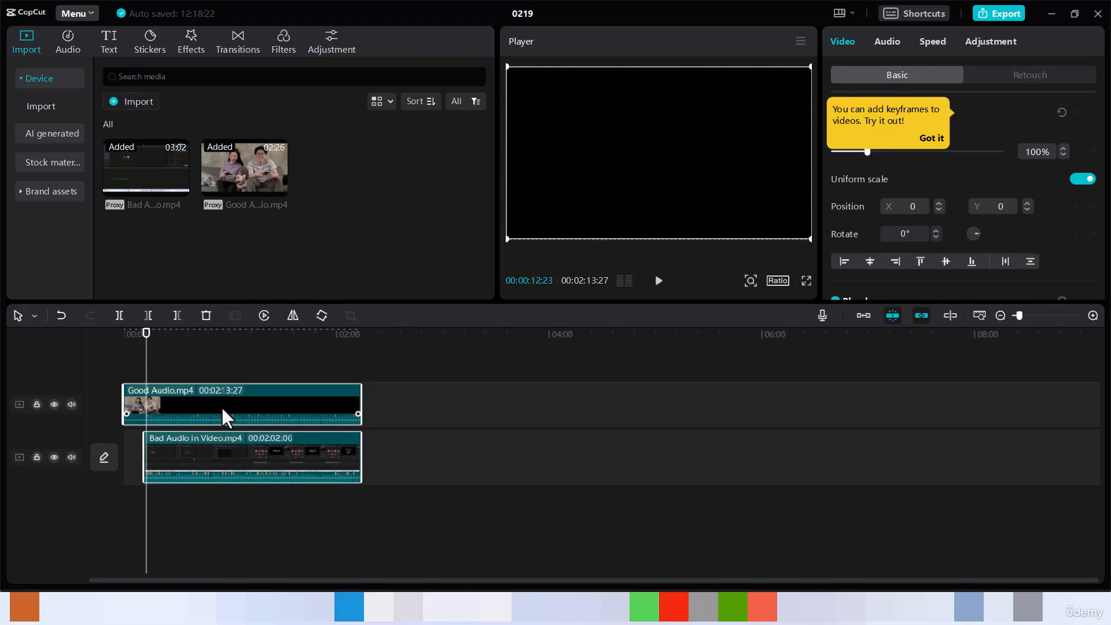
{"action": "key", "text": "ctrl+b"}
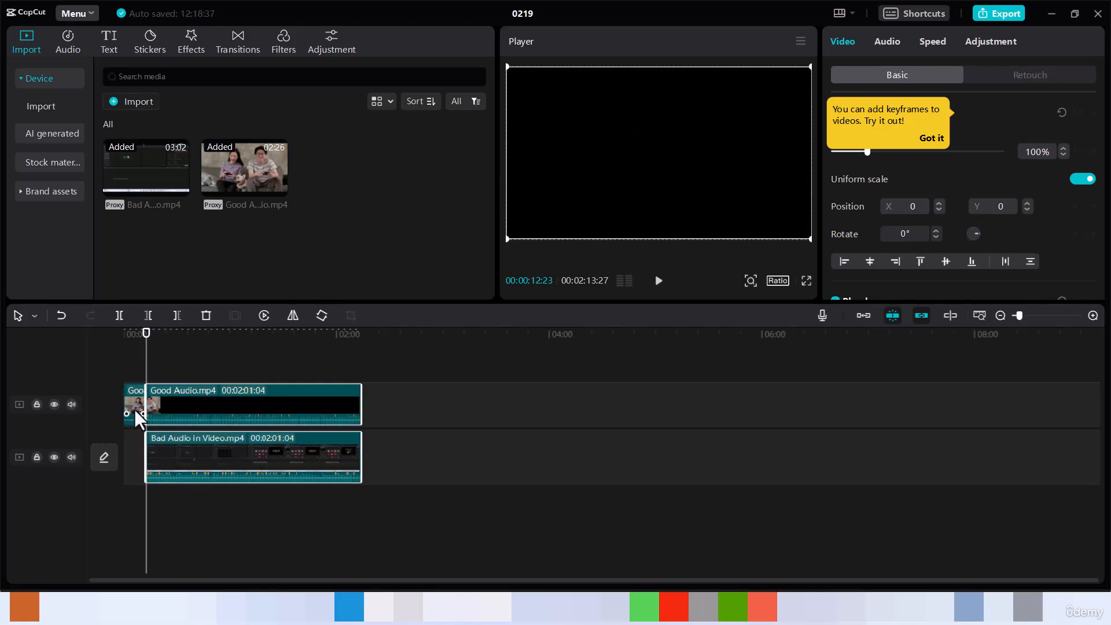
{"action": "left_click", "coordinate": [134, 409]}
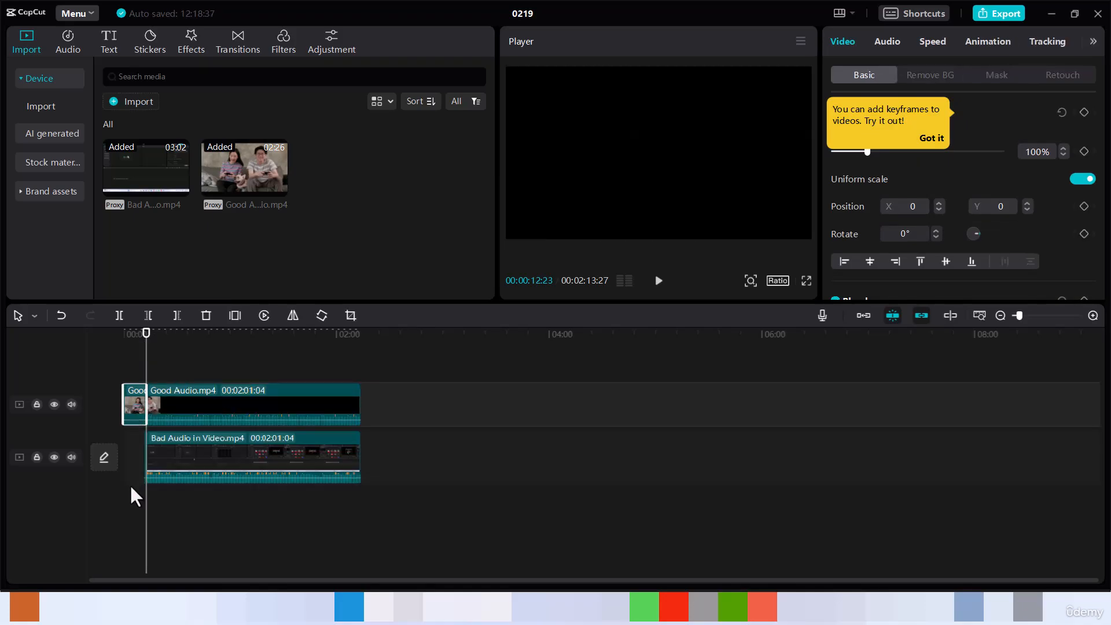
{"action": "key", "text": "Delete"}
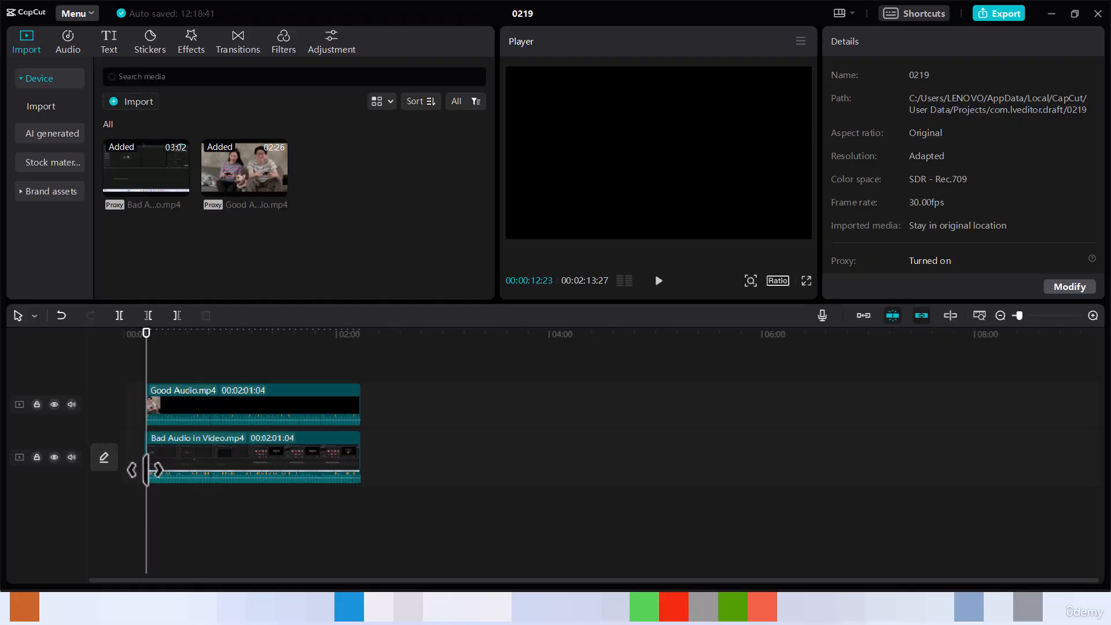
{"action": "left_click", "coordinate": [146, 470]}
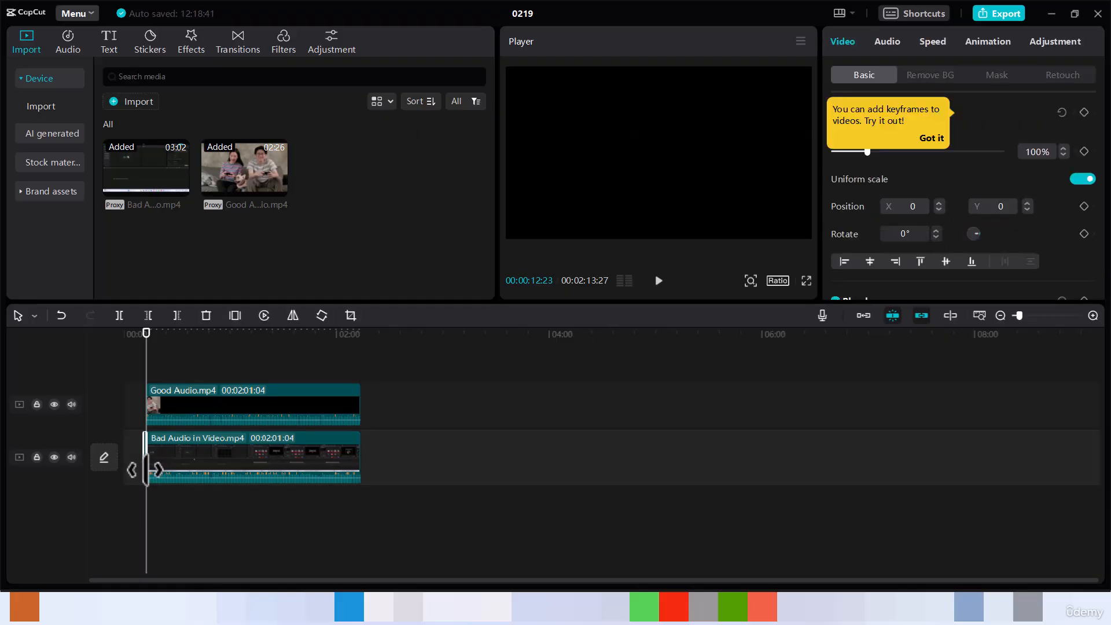
{"action": "left_click", "coordinate": [146, 469]}
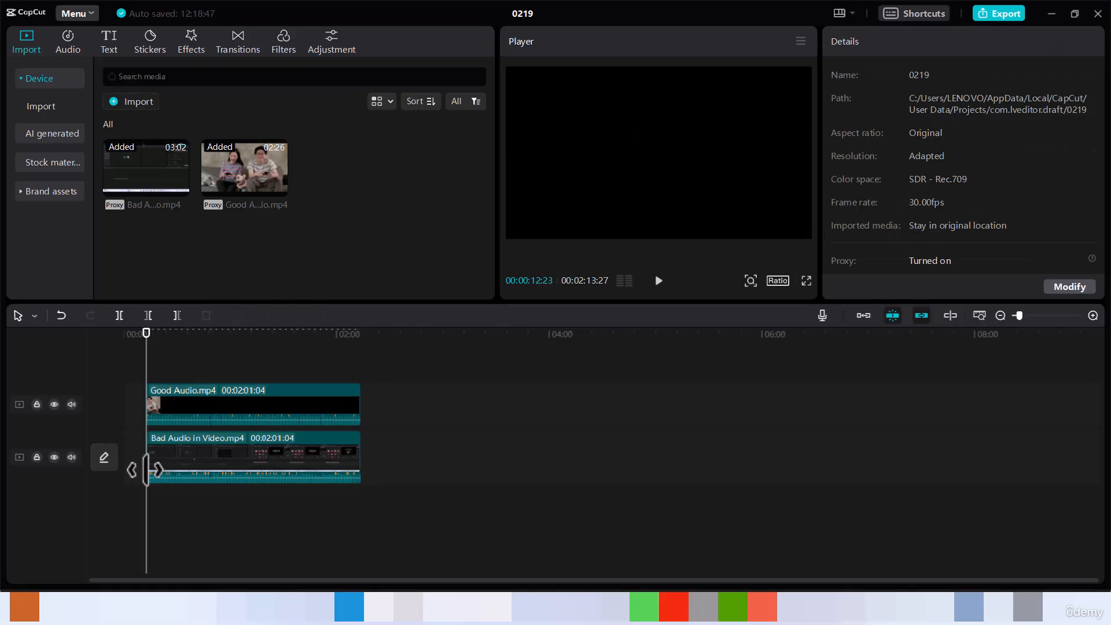
Mute the Bad Audio in Video.mp4 clip by lowering its volume to -∞ dB, and play back the result
{"action": "left_click", "coordinate": [214, 456]}
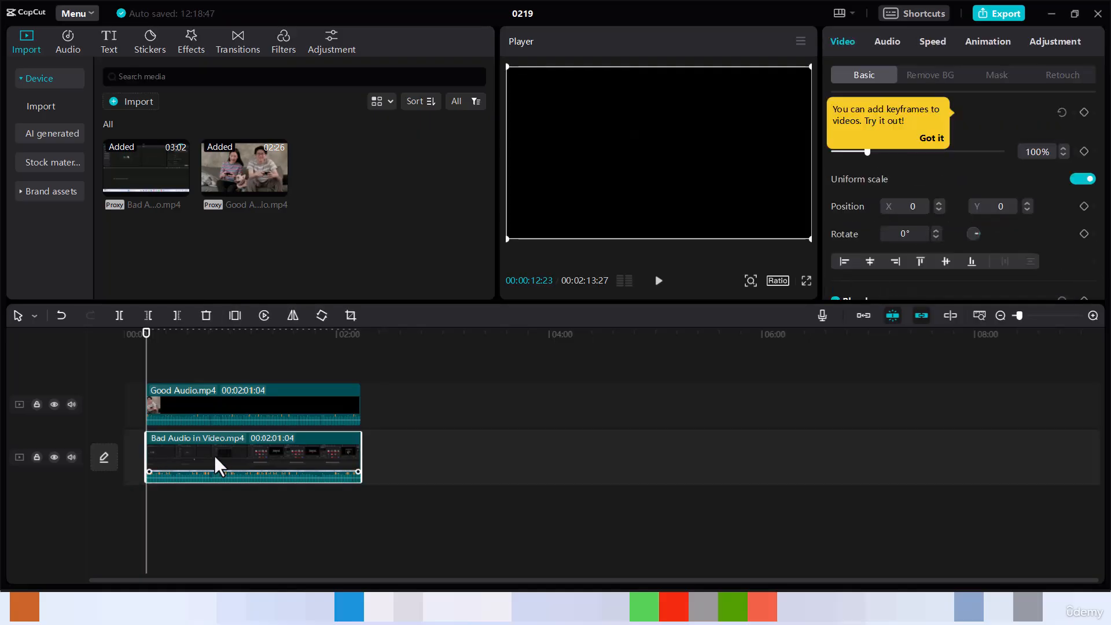
{"action": "key", "text": "space"}
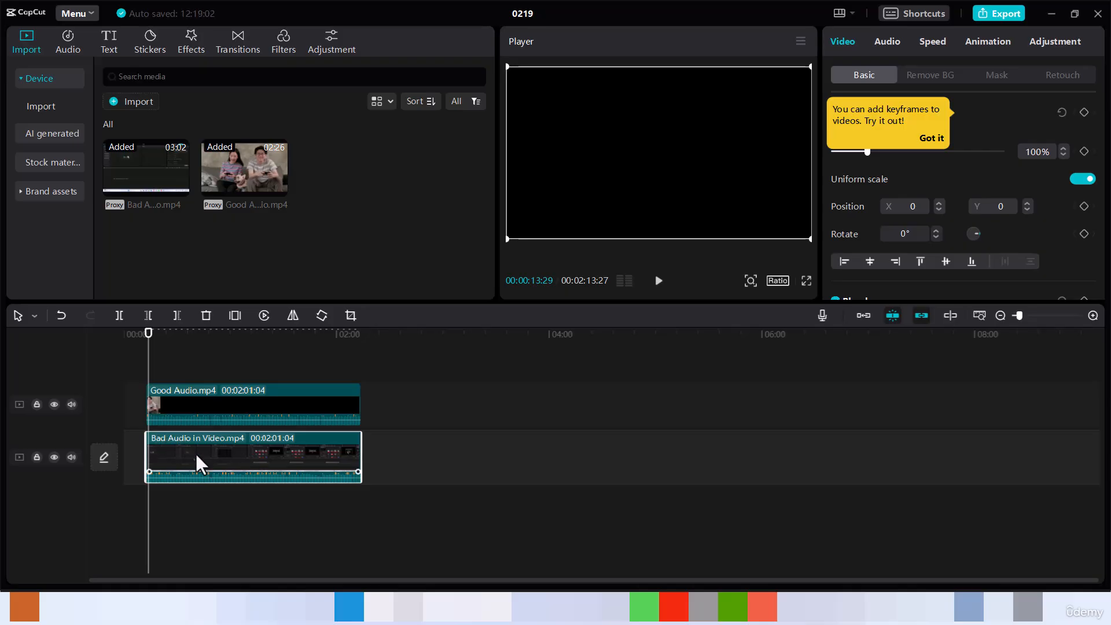
{"action": "left_click", "coordinate": [932, 138]}
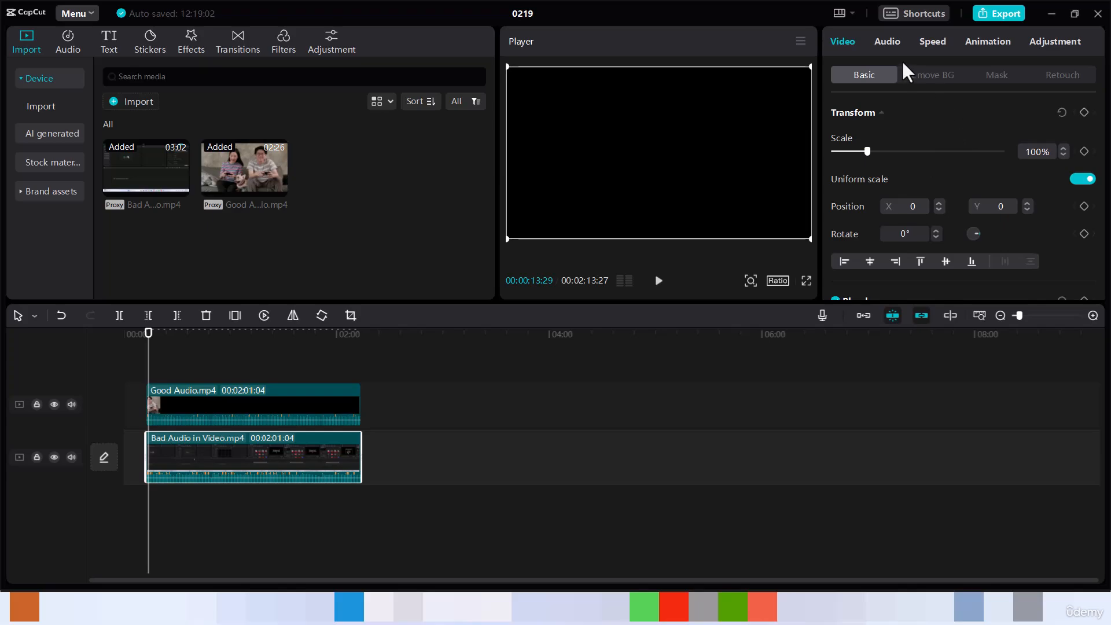
{"action": "left_click", "coordinate": [887, 42]}
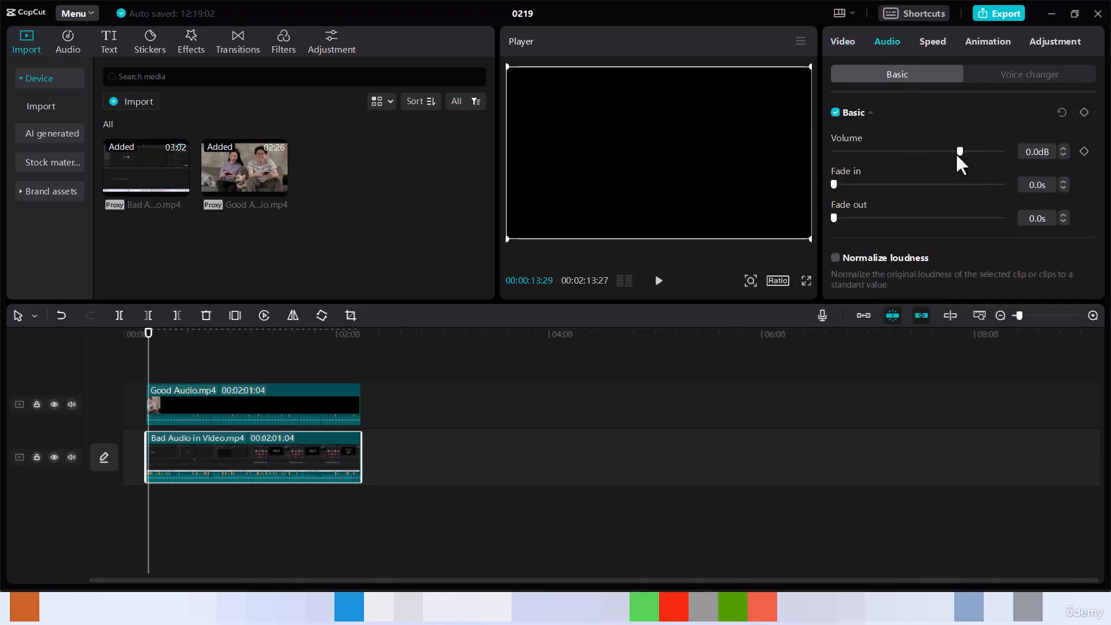
{"action": "mouse_move", "coordinate": [264, 465]}
{"action": "left_click_drag", "start_coordinate": [959, 152], "coordinate": [819, 150]}
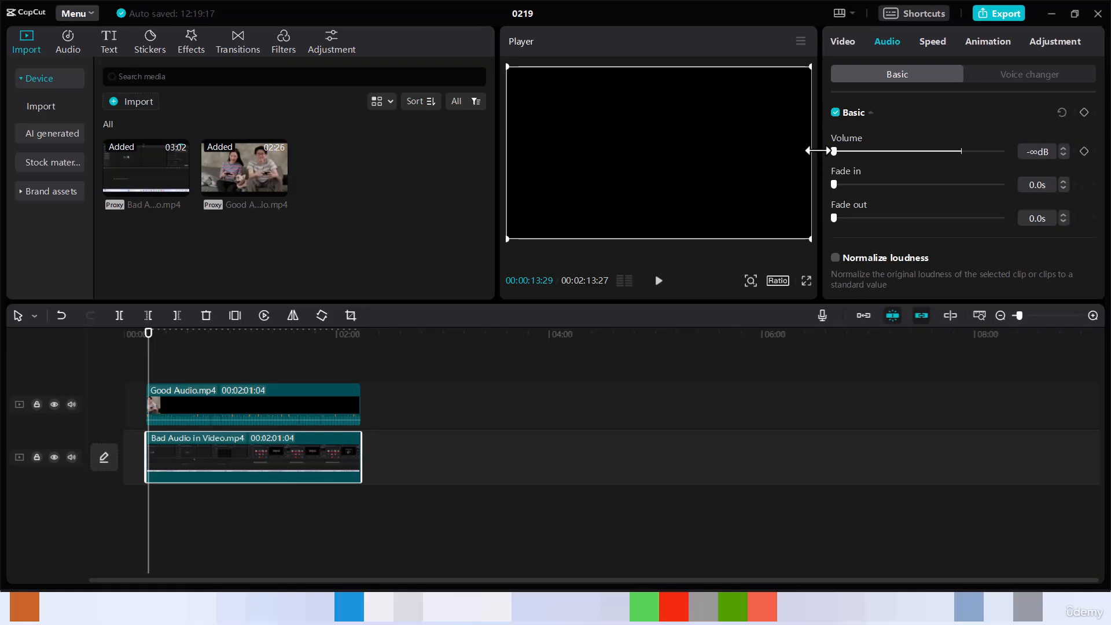
{"action": "key", "text": "space"}
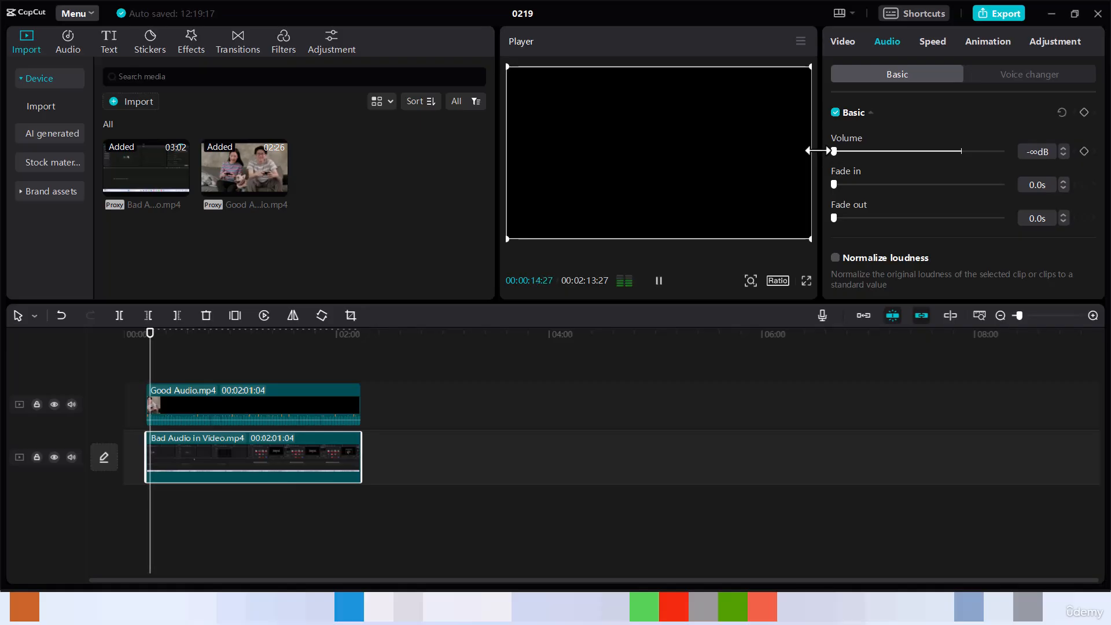
{"action": "key", "text": "space"}
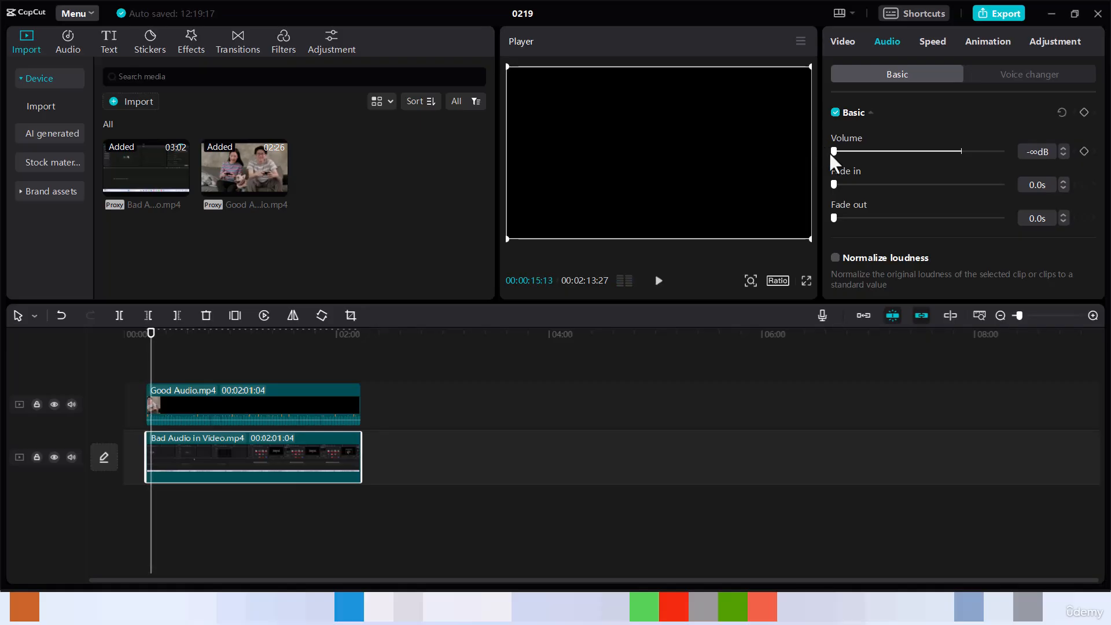
Return the Bad Audio in Video.mp4 clip's volume to 0.0 dB, mute it again to -∞ dB directly on its timeline waveform, and check playback
{"action": "left_click_drag", "start_coordinate": [837, 152], "coordinate": [956, 153]}
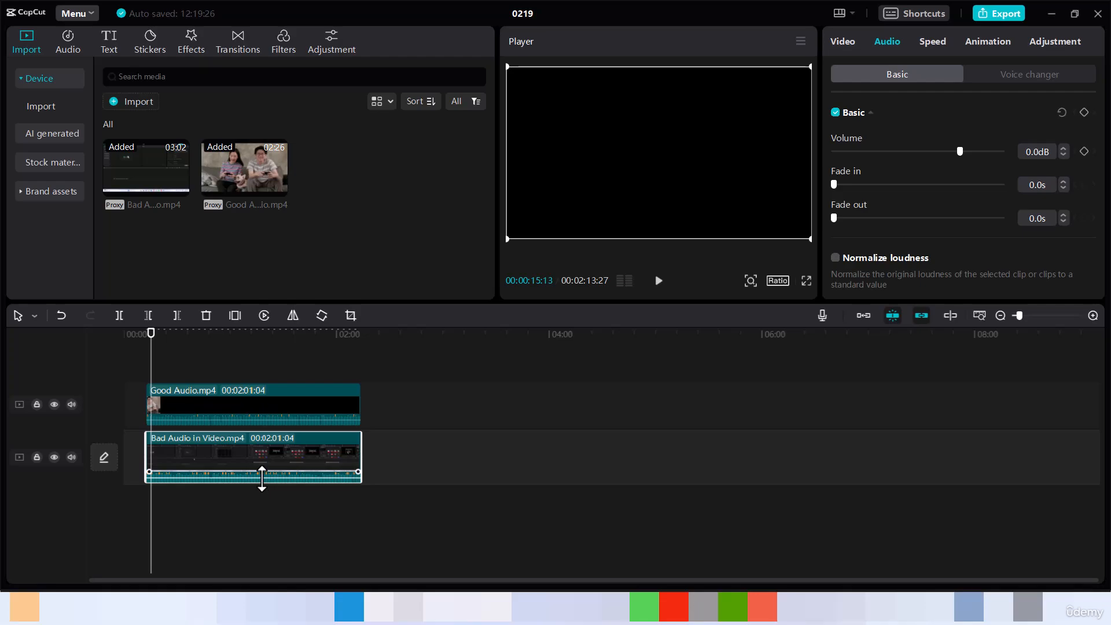
{"action": "left_click_drag", "start_coordinate": [262, 478], "coordinate": [261, 529]}
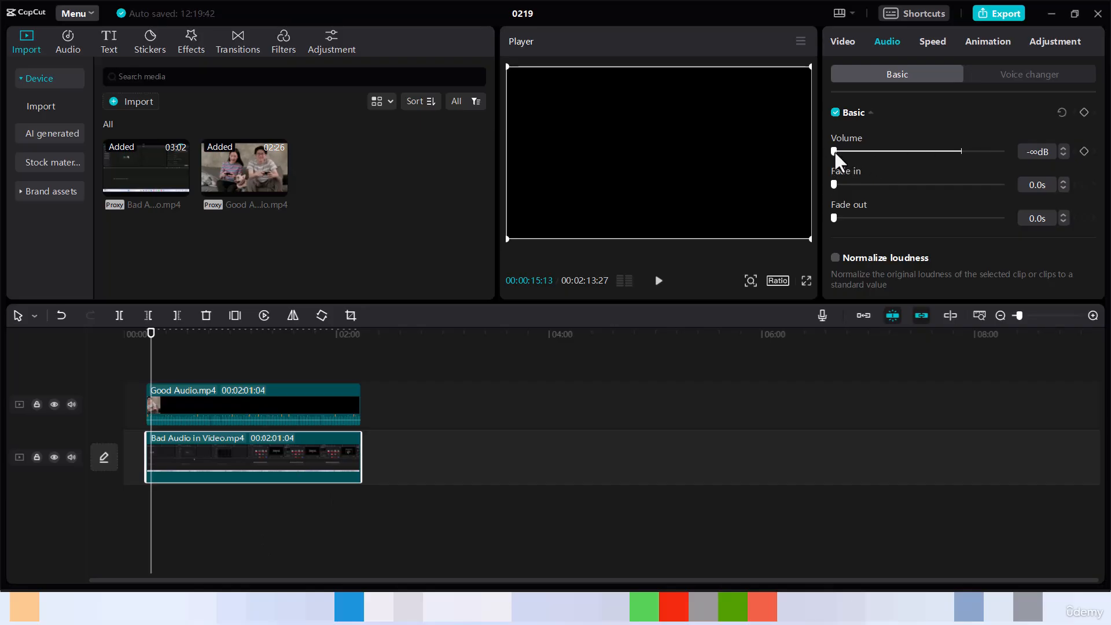
{"action": "left_click_drag", "start_coordinate": [833, 152], "coordinate": [959, 151]}
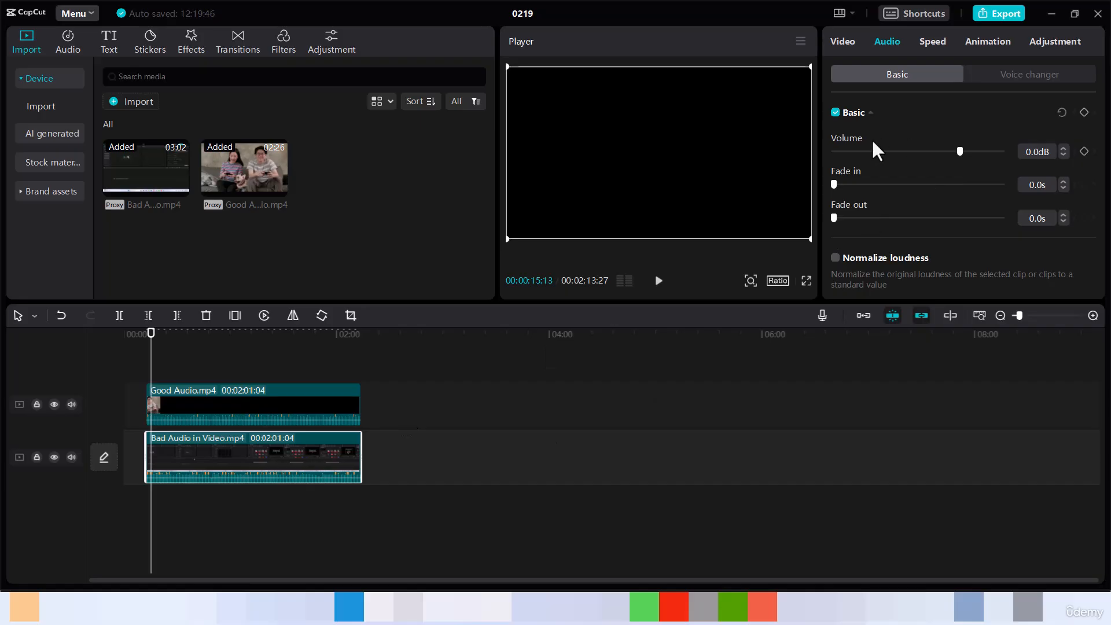
{"action": "mouse_move", "coordinate": [246, 479]}
{"action": "left_click_drag", "start_coordinate": [247, 479], "coordinate": [246, 542]}
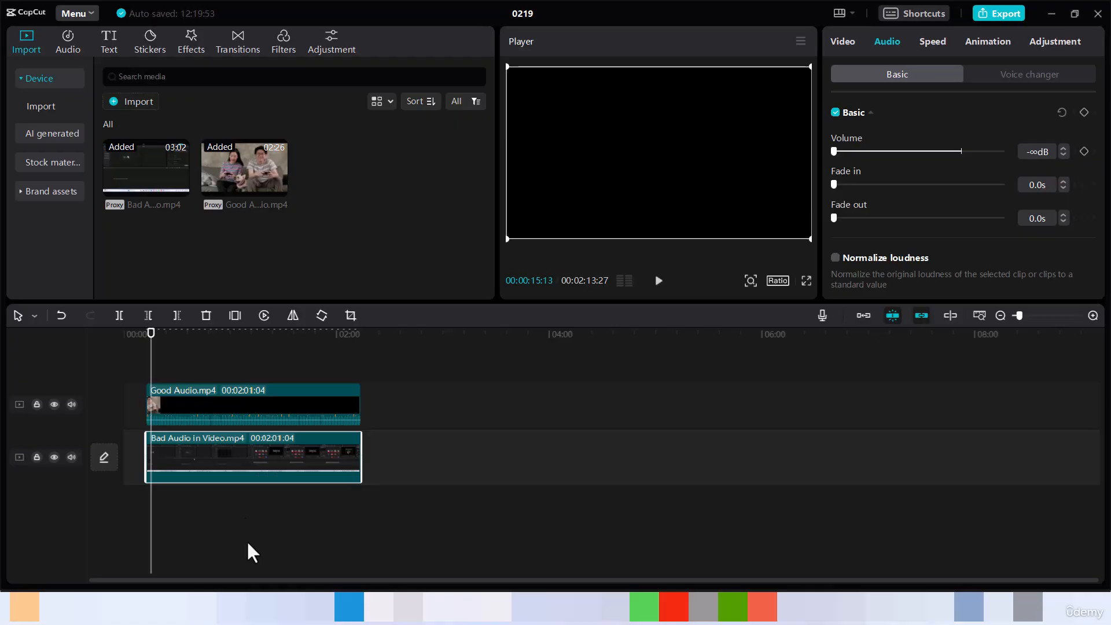
{"action": "key", "text": "space"}
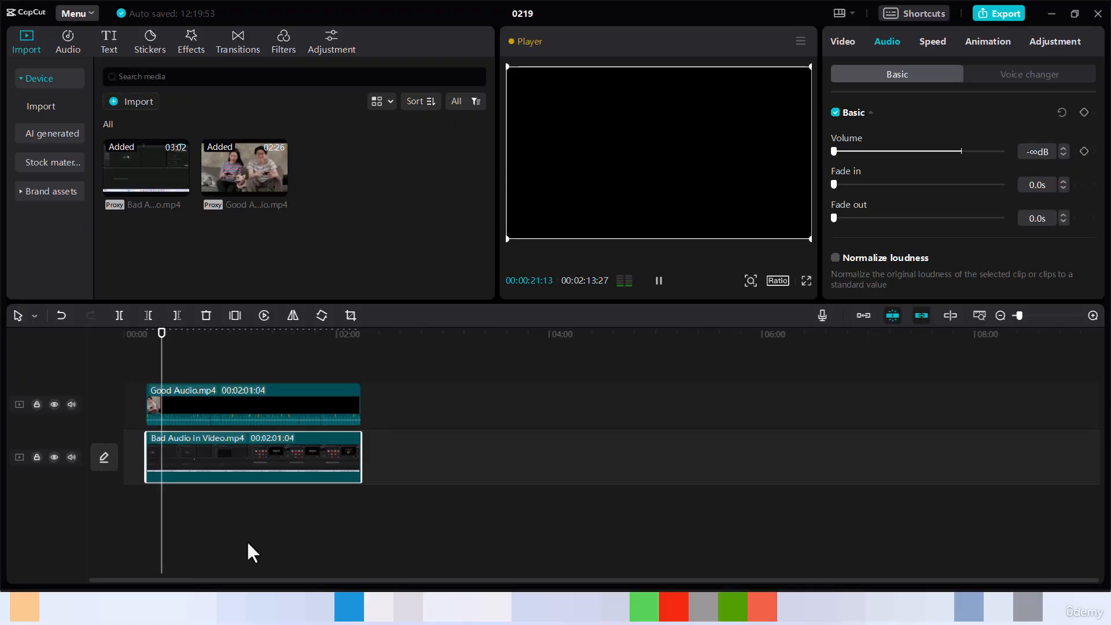
{"action": "key", "text": "space"}
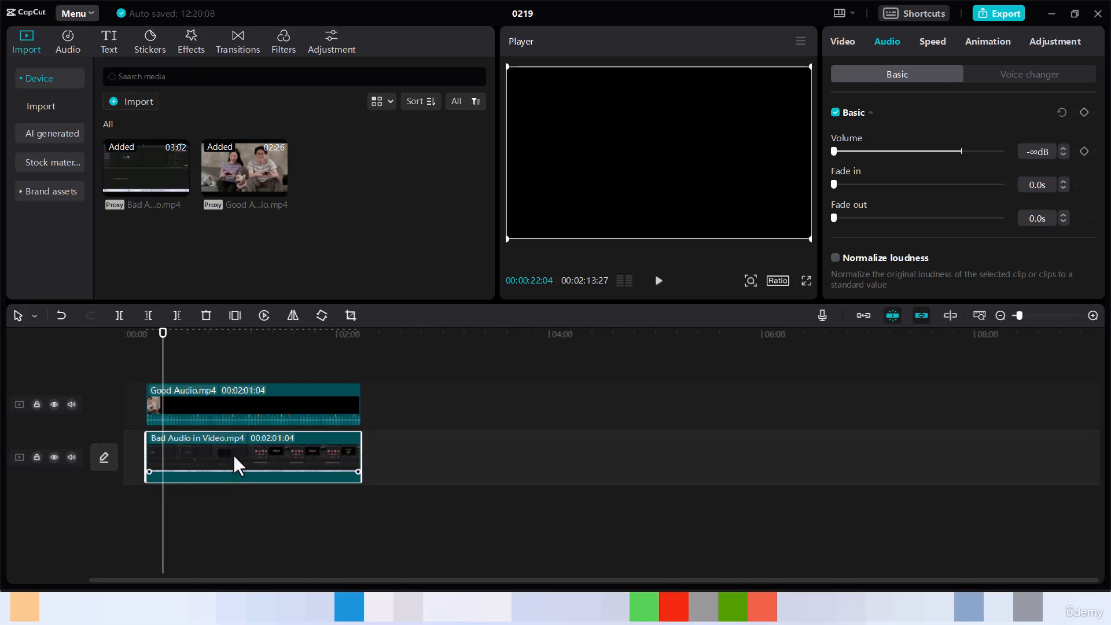
Move the Bad Audio in Video.mp4 clip to a track above Good Audio.mp4 and play back the result, including from about 00:00:53:28
{"action": "left_click_drag", "start_coordinate": [233, 453], "coordinate": [237, 366]}
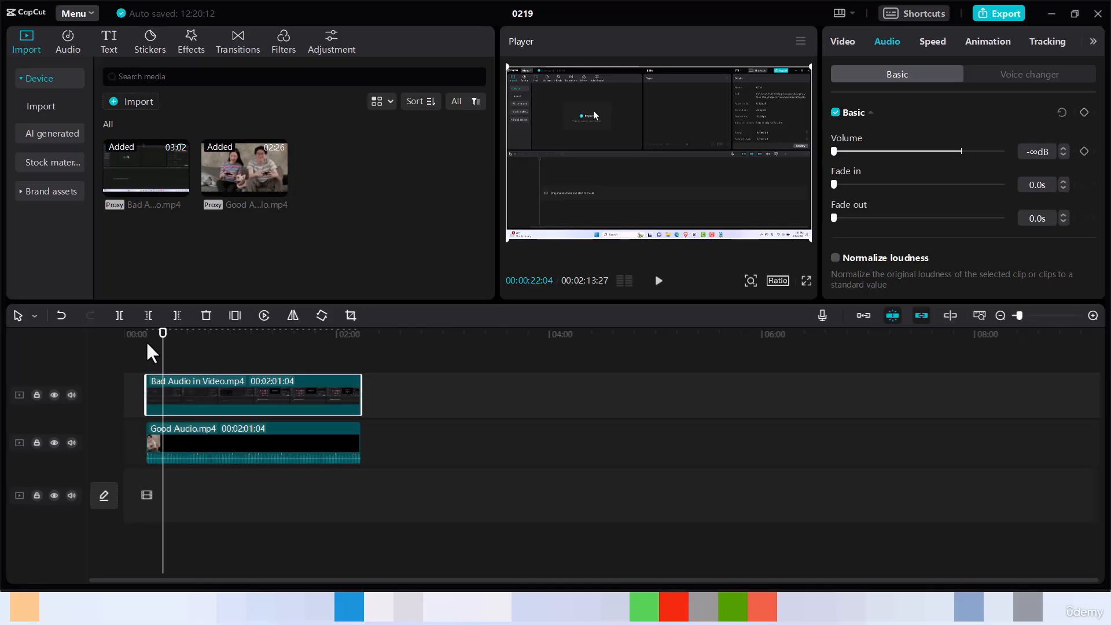
{"action": "key", "text": "space"}
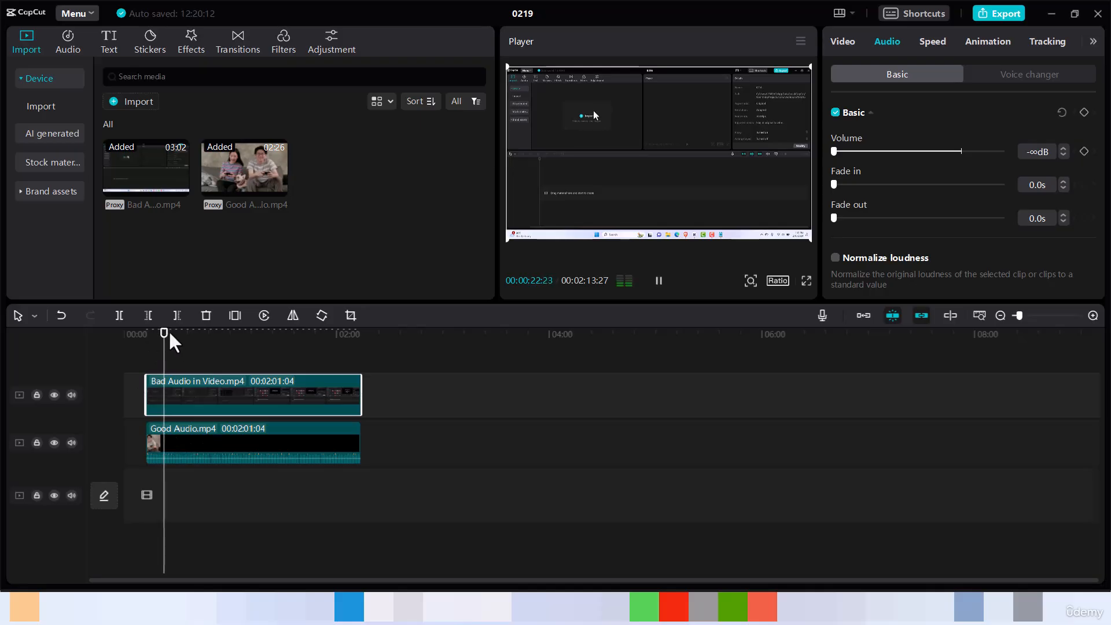
{"action": "left_click_drag", "start_coordinate": [167, 347], "coordinate": [220, 343]}
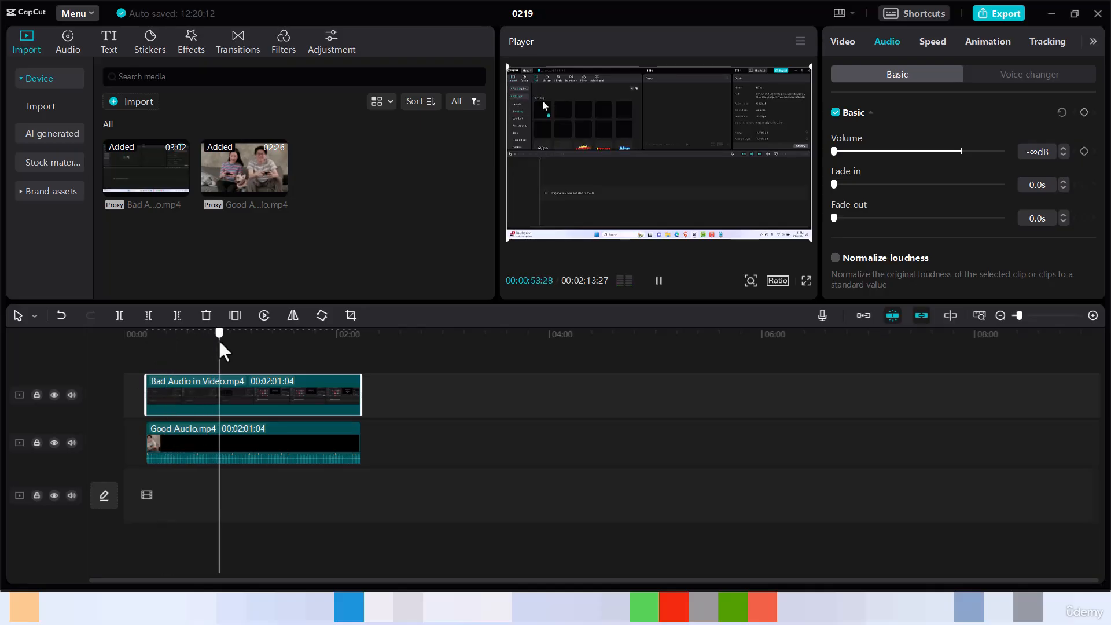
{"action": "key", "text": "space"}
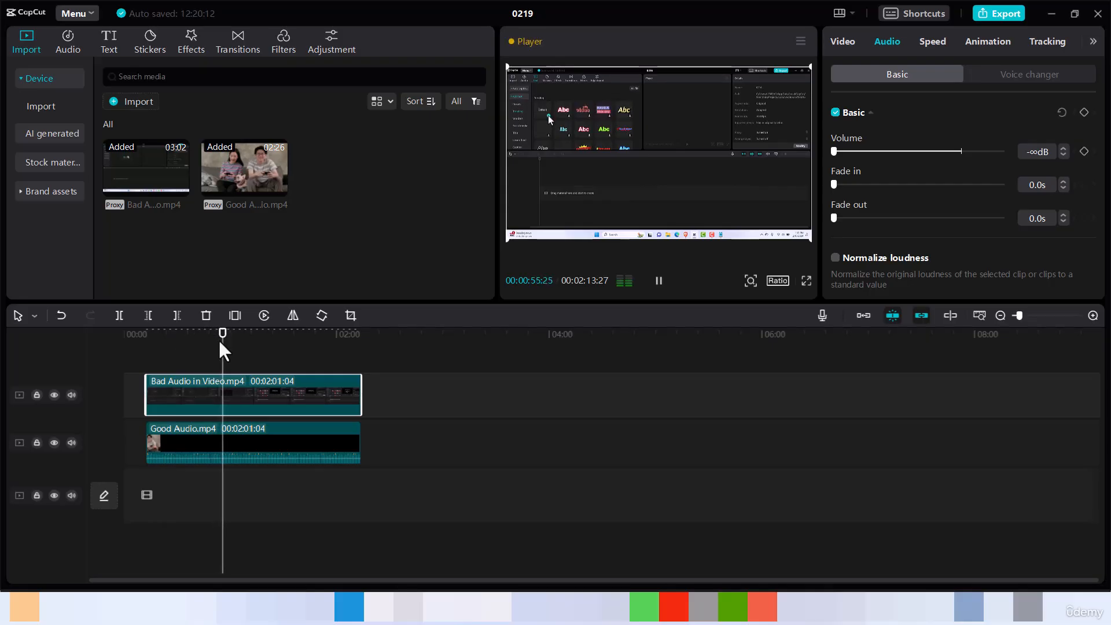
{"action": "key", "text": "space"}
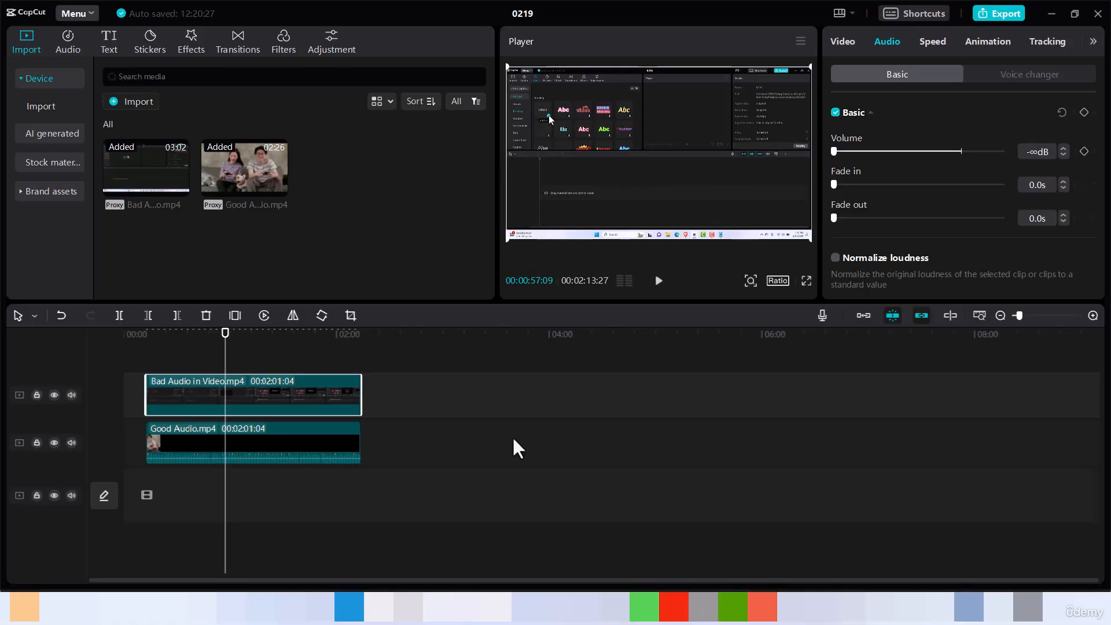
{"action": "mouse_move", "coordinate": [762, 606]}
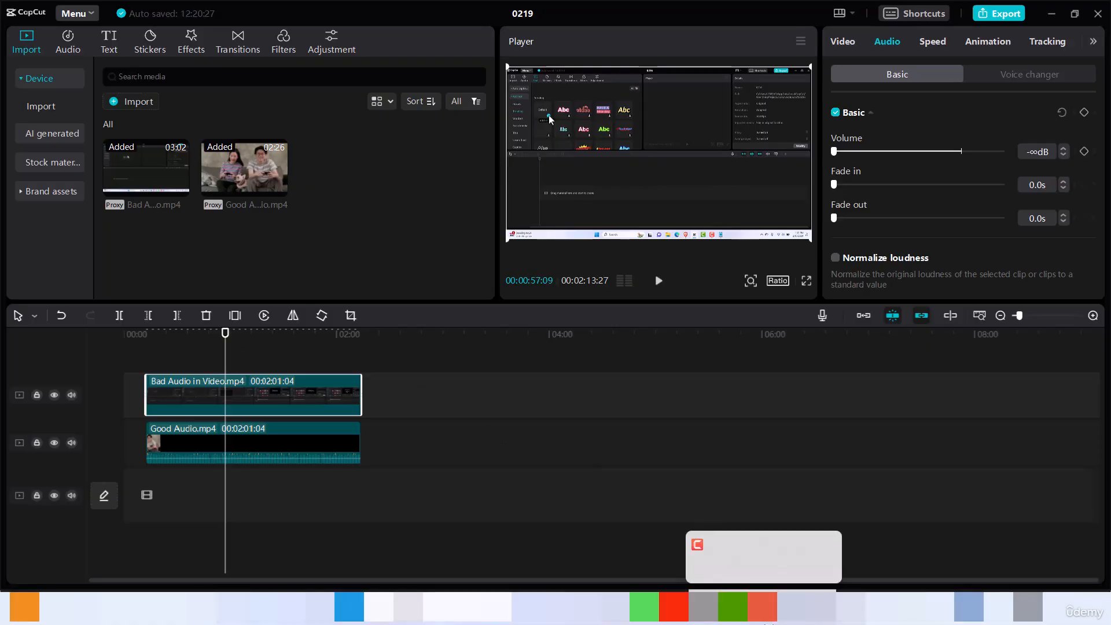